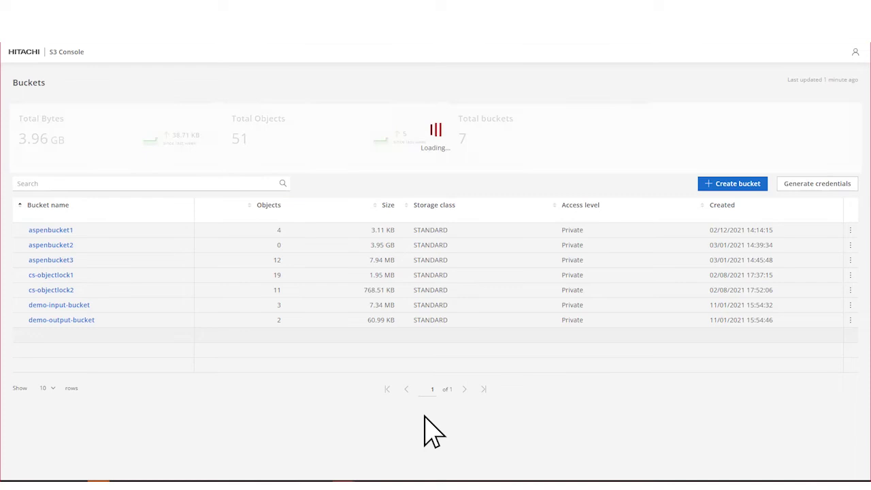
Start a new rule in the Sync-from Replication policy of demo-output-bucket
{"action": "left_click", "coordinate": [79, 322]}
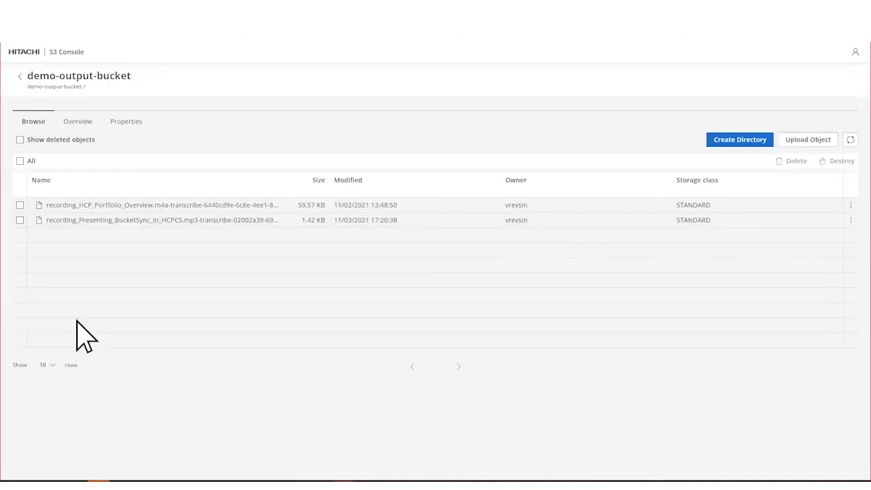
{"action": "left_click", "coordinate": [123, 122]}
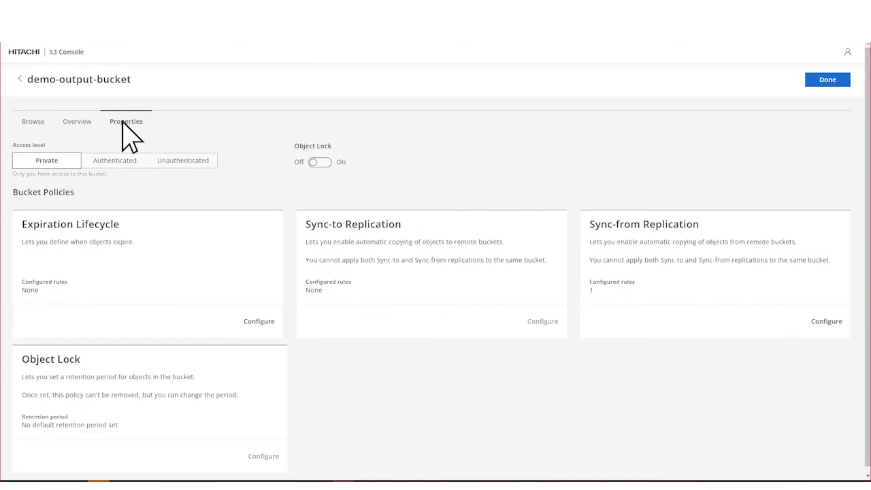
{"action": "left_click", "coordinate": [828, 321]}
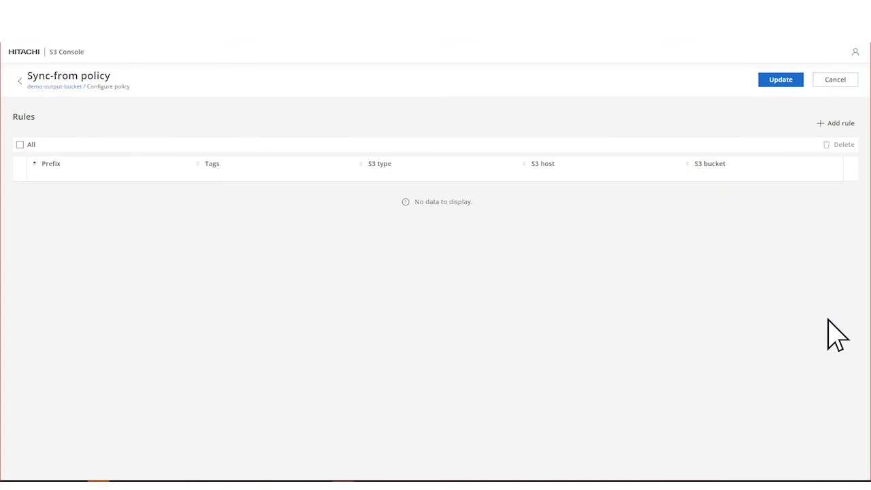
{"action": "left_click", "coordinate": [830, 125]}
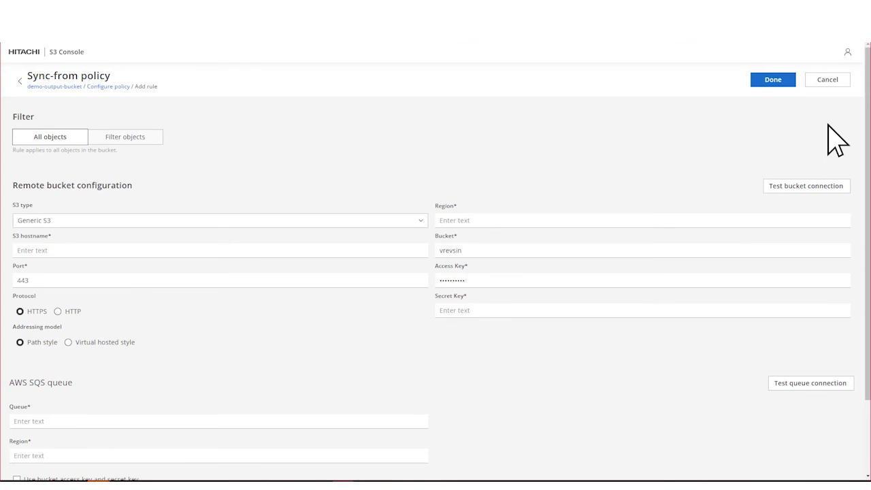
Set the remote bucket's S3 type to Amazon S3 with the virtual hosted style addressing model
{"action": "left_click", "coordinate": [73, 221]}
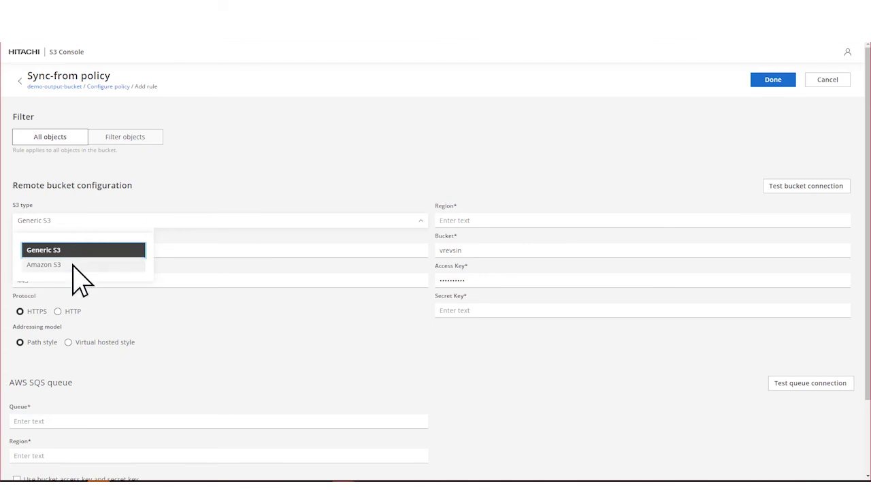
{"action": "left_click", "coordinate": [73, 264]}
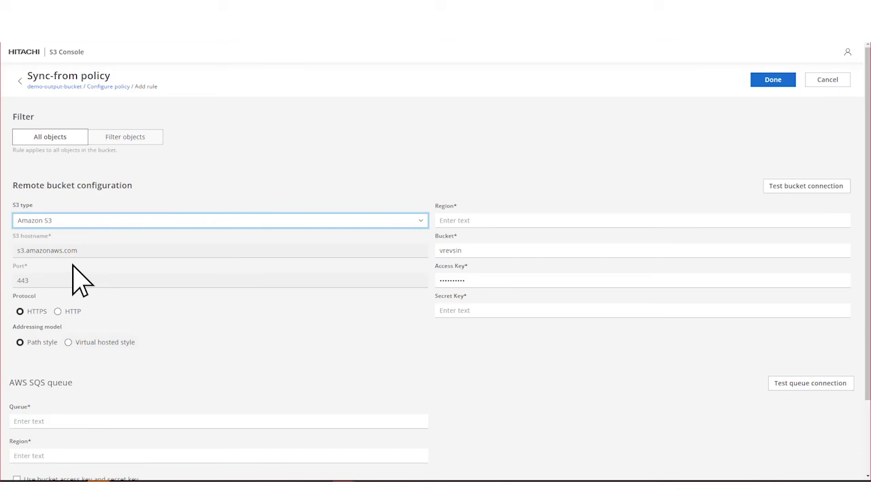
{"action": "left_click", "coordinate": [68, 343]}
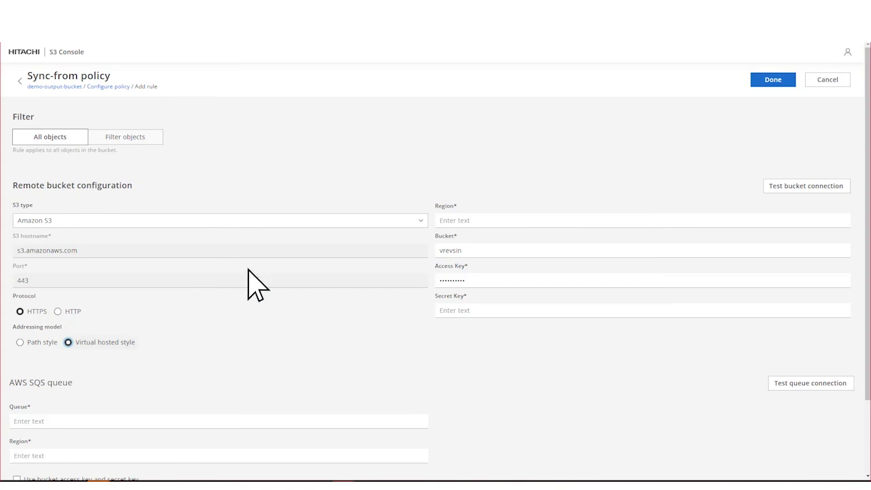
Set the remote bucket's region to us-east-2 and its bucket name to output-transcribe-demo
{"action": "left_click", "coordinate": [496, 220]}
{"action": "type", "text": "ea"}
{"action": "key", "text": "BackSpace"}
{"action": "key", "text": "BackSpace"}
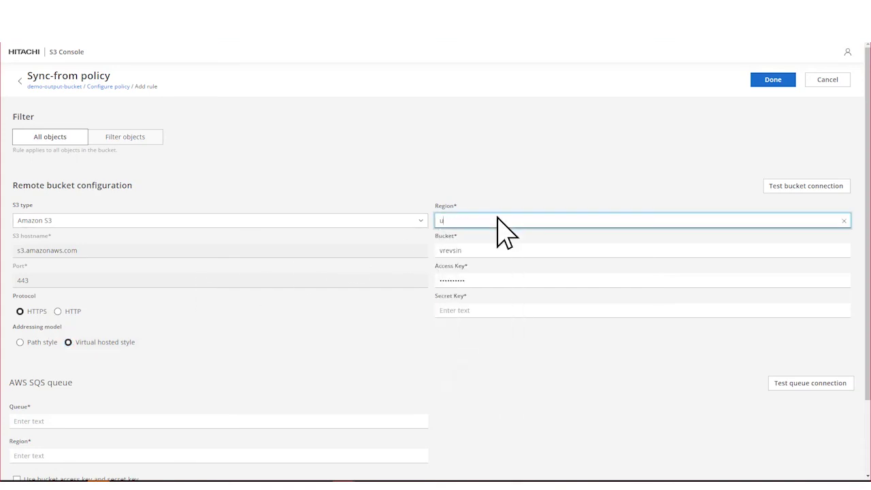
{"action": "type", "text": "us-east-2"}
{"action": "left_click", "coordinate": [503, 251]}
{"action": "type", "text": "output-transcribe-demo"}
{"action": "key", "text": "Tab"}
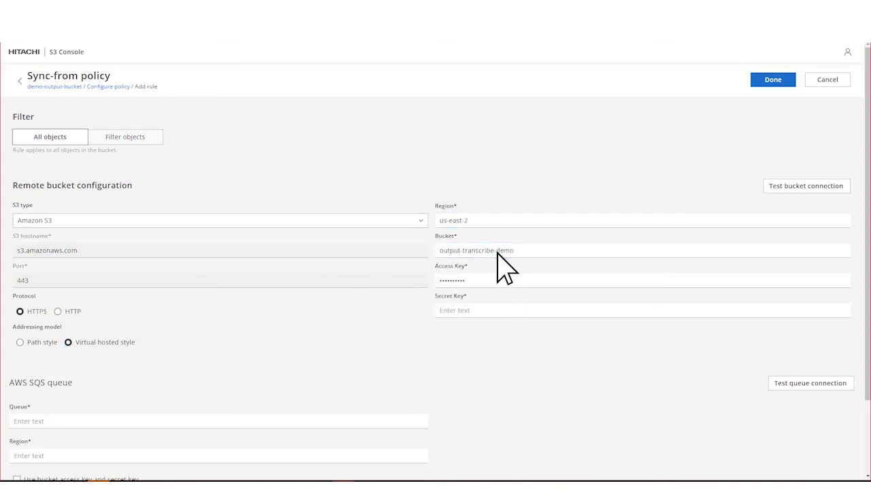
Paste the remote bucket's access key and secret key, and test the bucket connection
{"action": "left_click", "coordinate": [497, 280]}
{"action": "key", "text": "ctrl+v"}
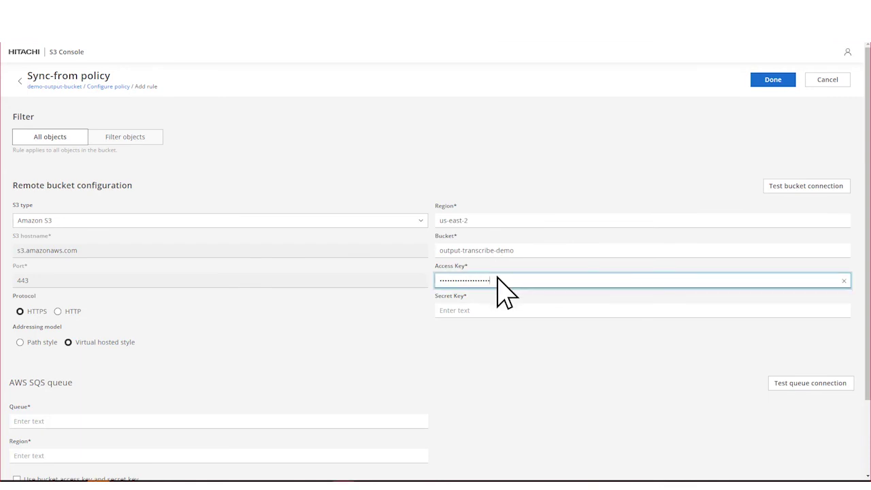
{"action": "left_click", "coordinate": [497, 310]}
{"action": "key", "text": "ctrl+v"}
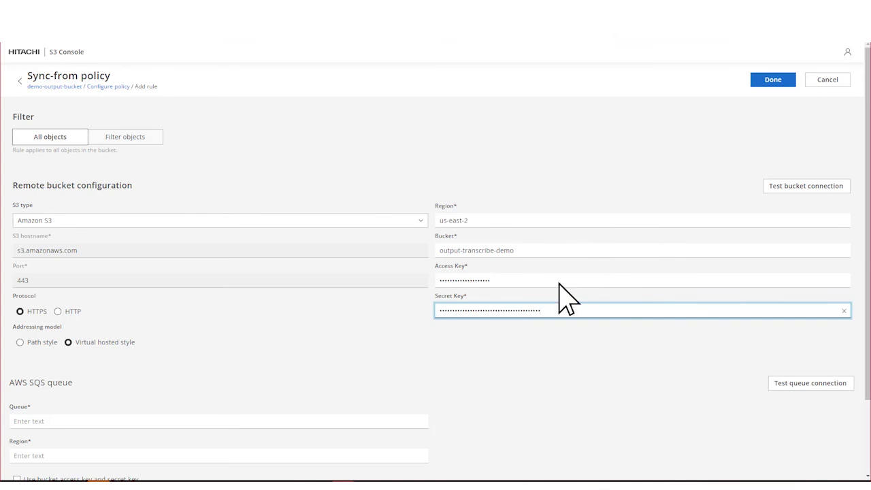
{"action": "left_click", "coordinate": [806, 190]}
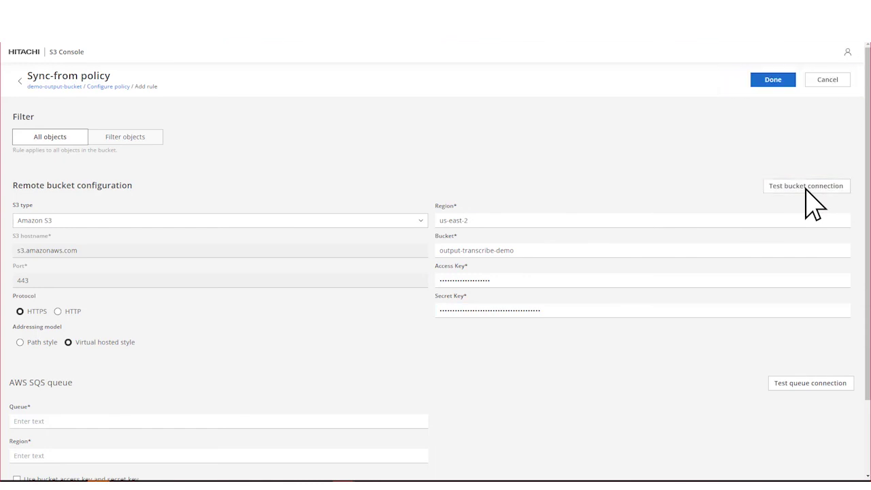
Configure the AWS SQS queue transcribe-queue3 in region us-east-2 with the bucket's access and secret keys, and test the queue connection
{"action": "left_click", "coordinate": [102, 423]}
{"action": "key", "text": "ctrl+v"}
{"action": "scroll", "coordinate": [106, 417], "scroll_direction": "down", "scroll_amount": 2}
{"action": "left_click", "coordinate": [102, 368]}
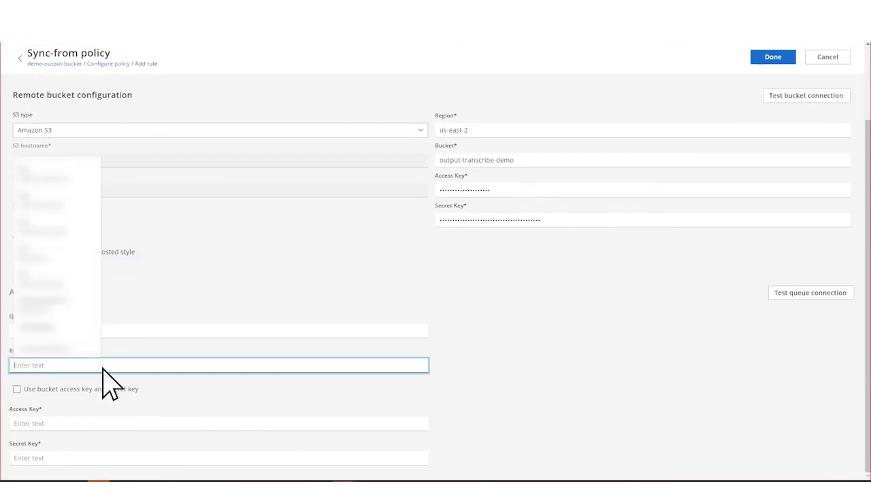
{"action": "type", "text": "us-east-2"}
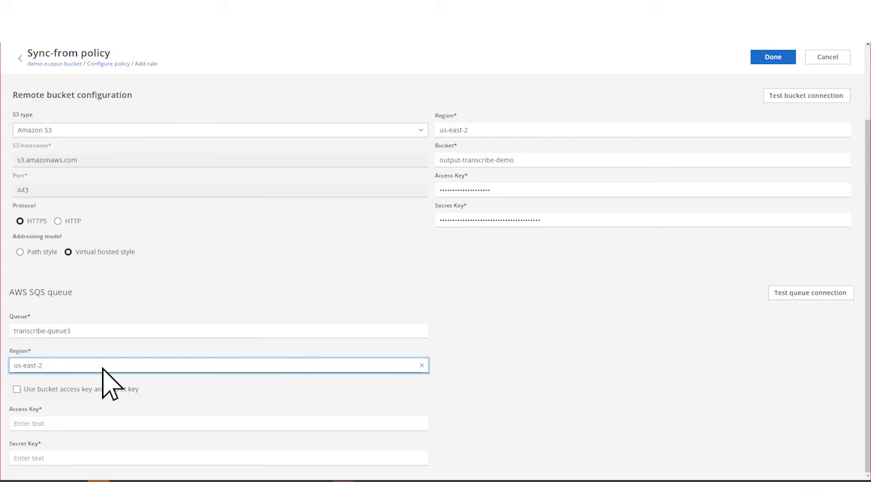
{"action": "left_click", "coordinate": [17, 389]}
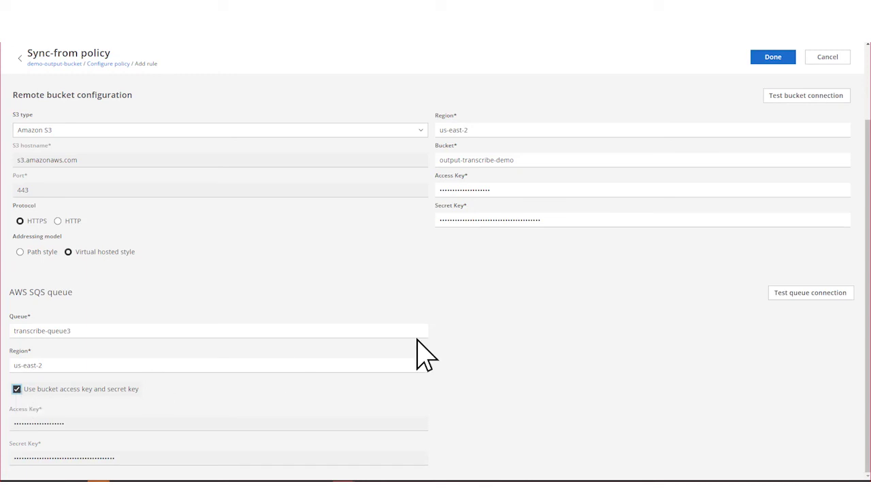
{"action": "left_click", "coordinate": [817, 294]}
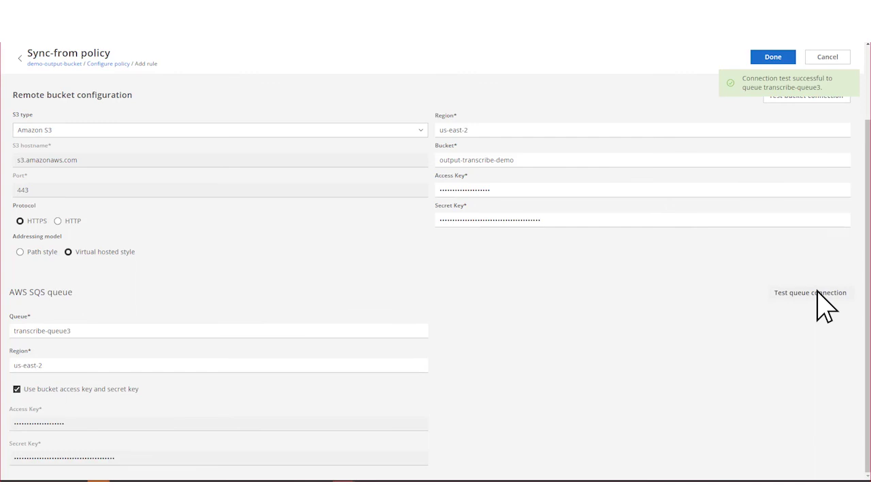
Add the completed rule to the Sync-from policy and update the policy
{"action": "scroll", "coordinate": [824, 306], "scroll_direction": "up", "scroll_amount": 2}
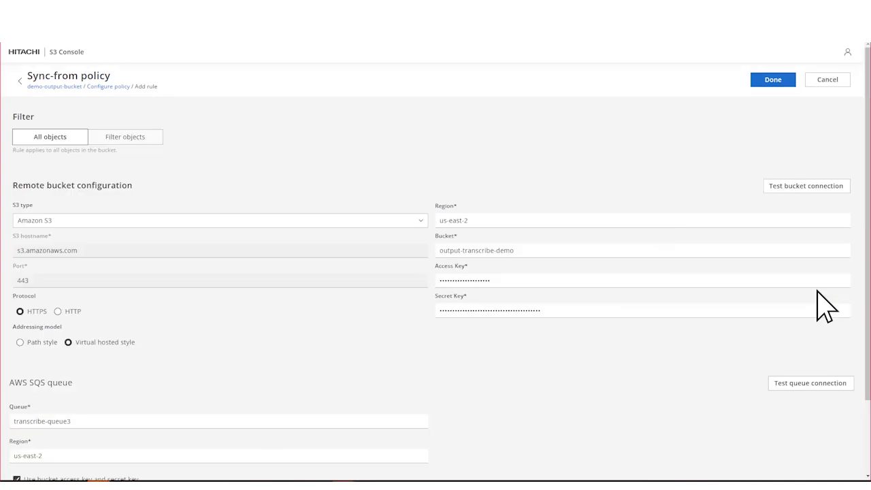
{"action": "left_click", "coordinate": [773, 80]}
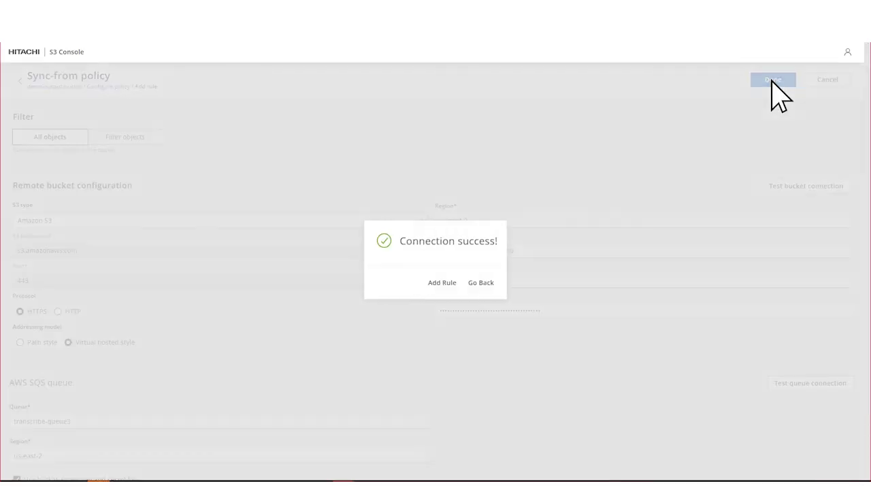
{"action": "left_click", "coordinate": [443, 283]}
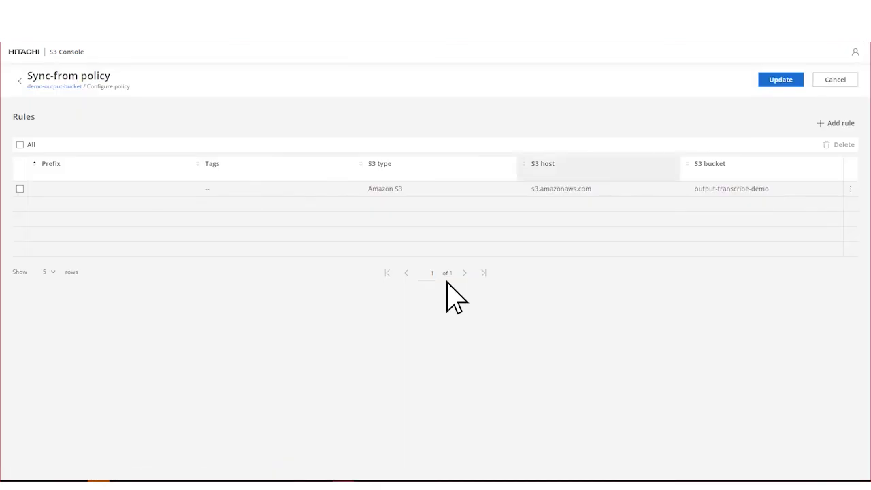
{"action": "left_click", "coordinate": [782, 80]}
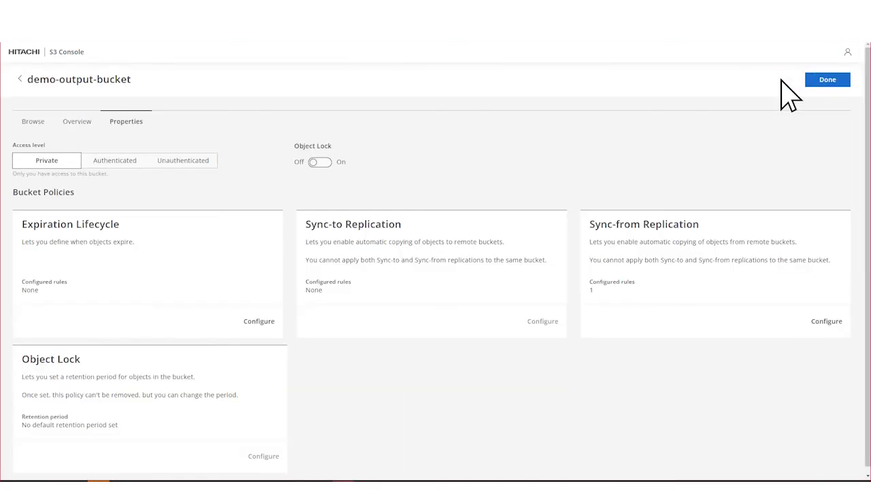